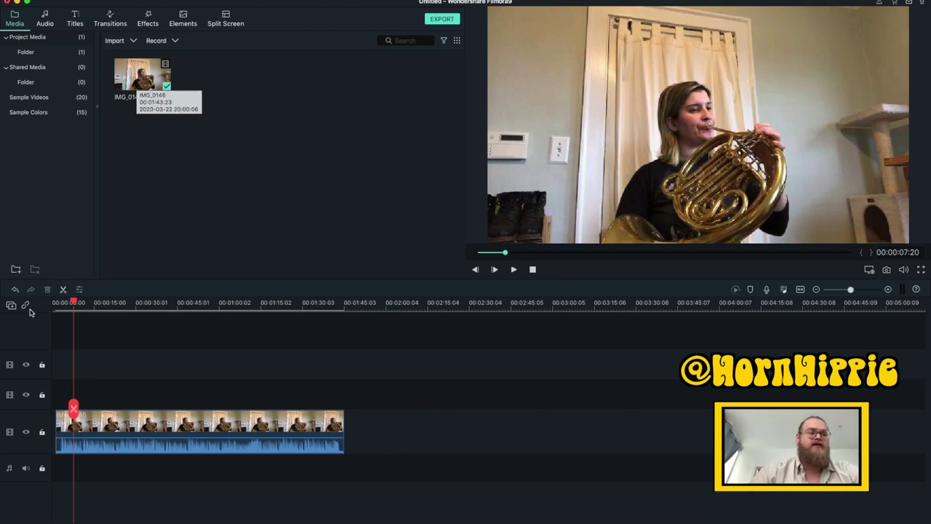
Step: Place a second IMG_0146 copy on video track 2, offset to start slightly later
click(56, 306)
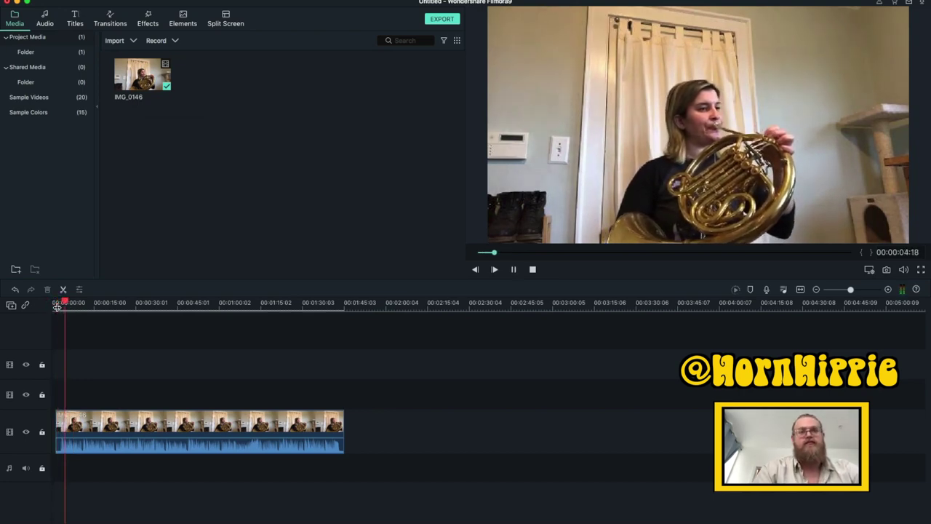
key(space)
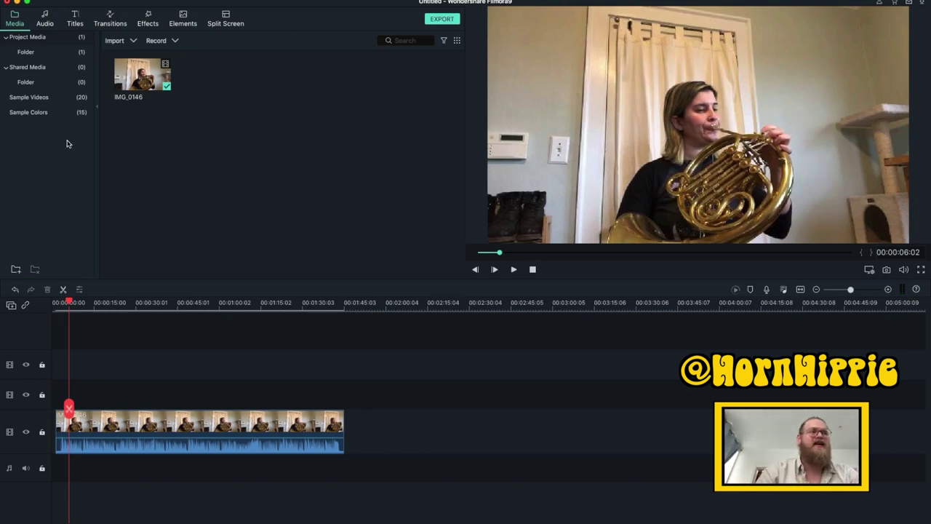
drag(141, 78, 71, 387)
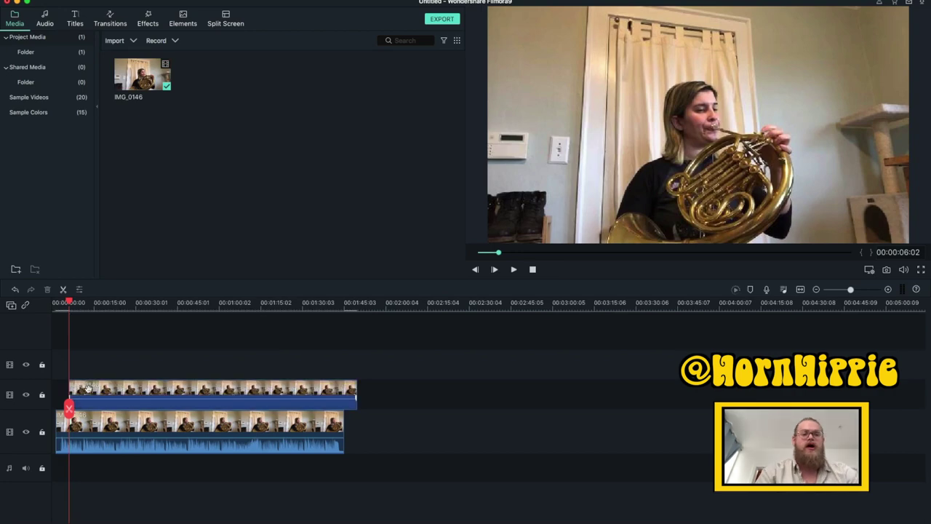
key(super+equal)
drag(246, 389, 123, 307)
Step: Preview the overlapping horn clips and nudge the upper copy slightly earlier
click(122, 311)
key(space)
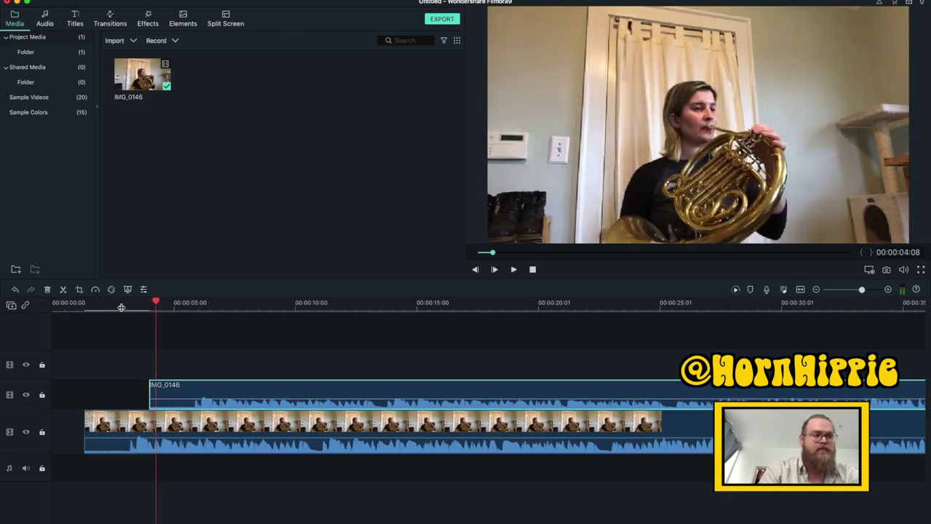
key(space)
mouse_move(209, 387)
mouse_down()
mouse_move(182, 386)
mouse_move(194, 388)
mouse_up()
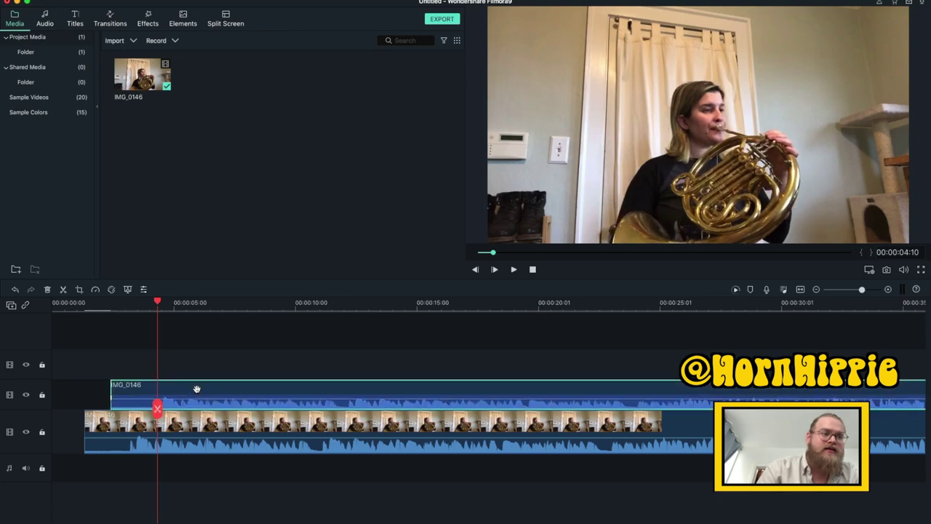
click(102, 304)
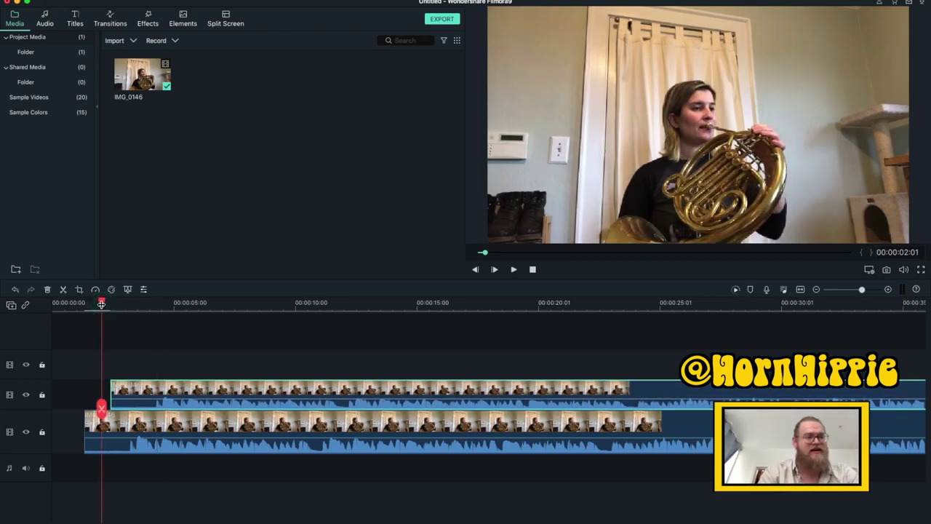
key(space)
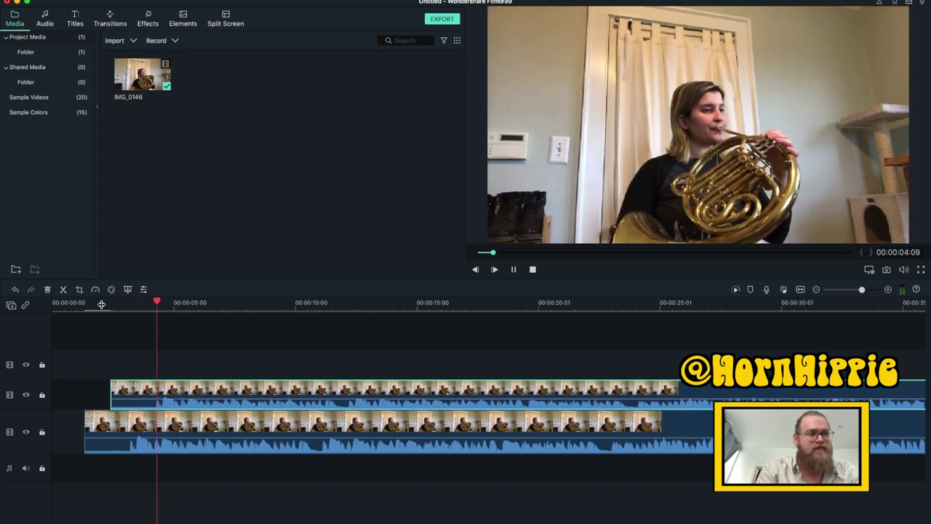
key(space)
Step: Zoom into the timeline, preview from about three seconds, and select the upper horn clip
scroll(224, 386, up, 5)
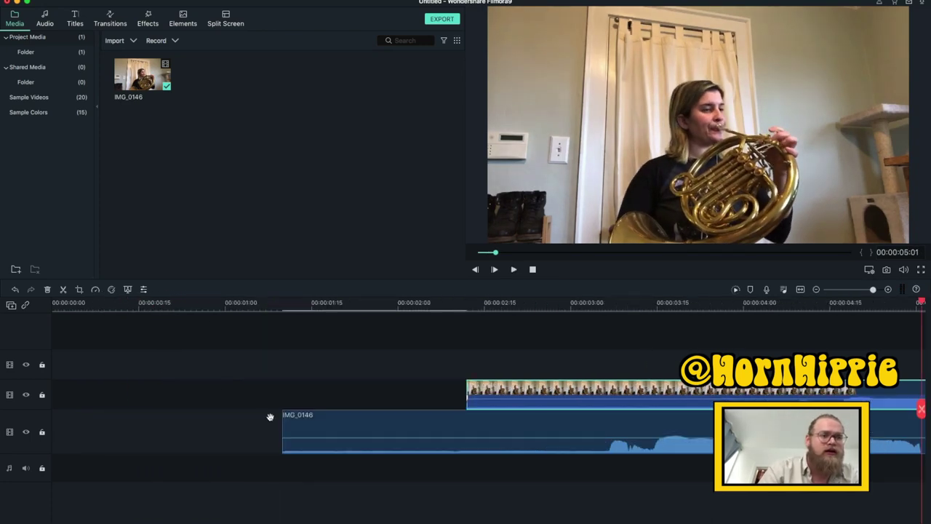
scroll(509, 387, up, 3)
scroll(509, 387, right, 5)
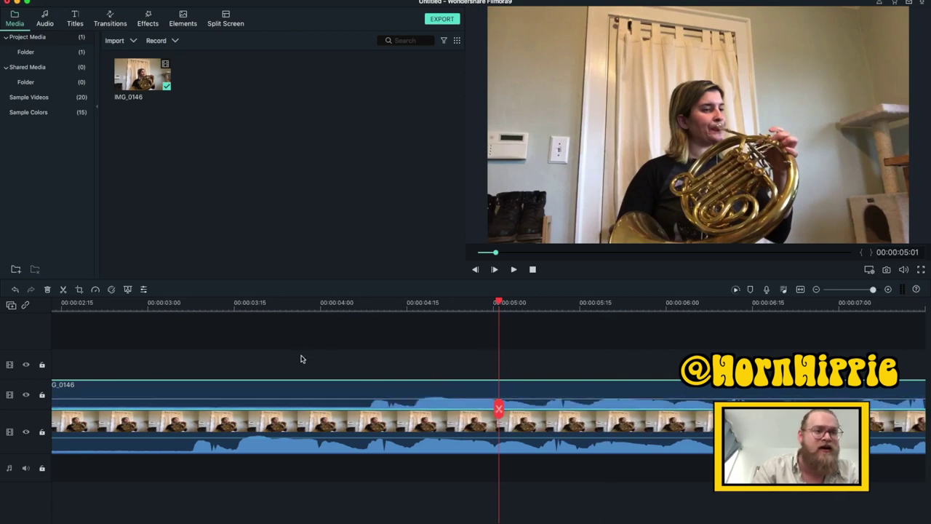
click(156, 305)
key(space)
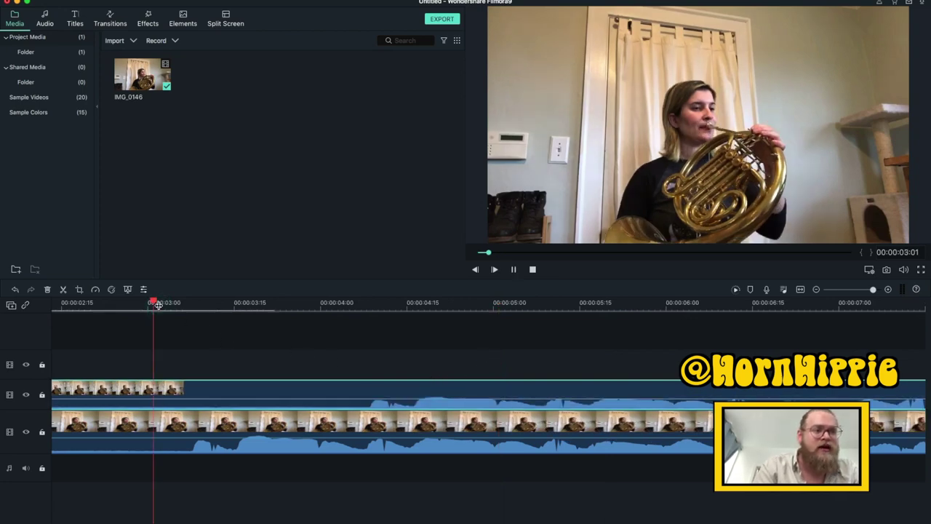
key(space)
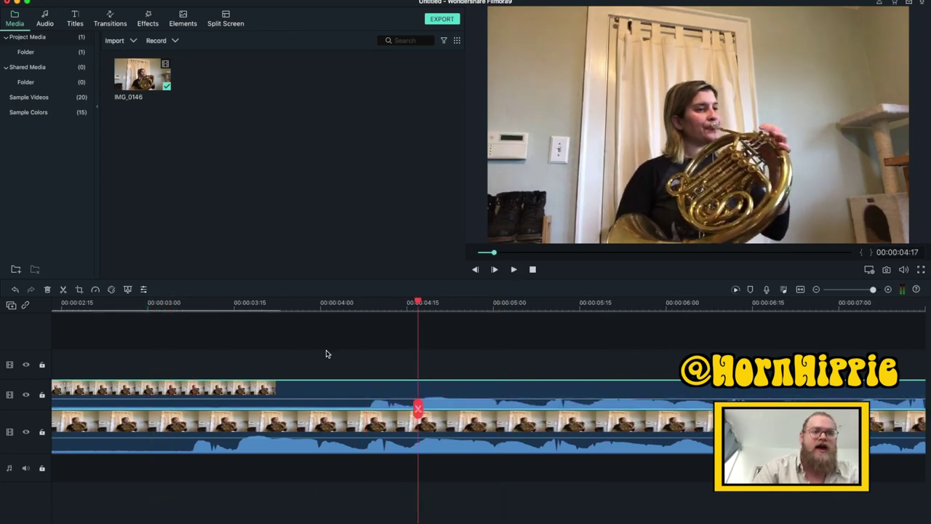
click(329, 392)
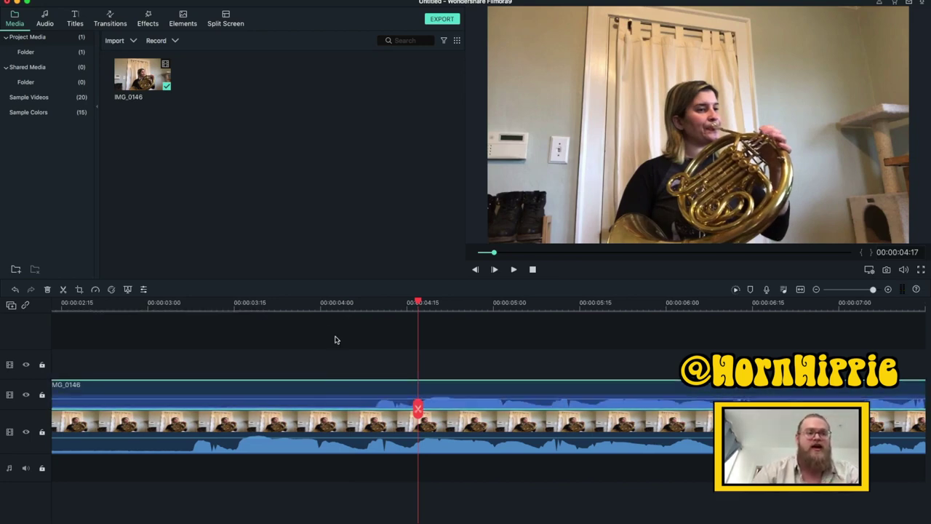
Step: Preview the canon from just before four seconds, adjust the upper clip, then zoom to fit
click(283, 301)
key(space)
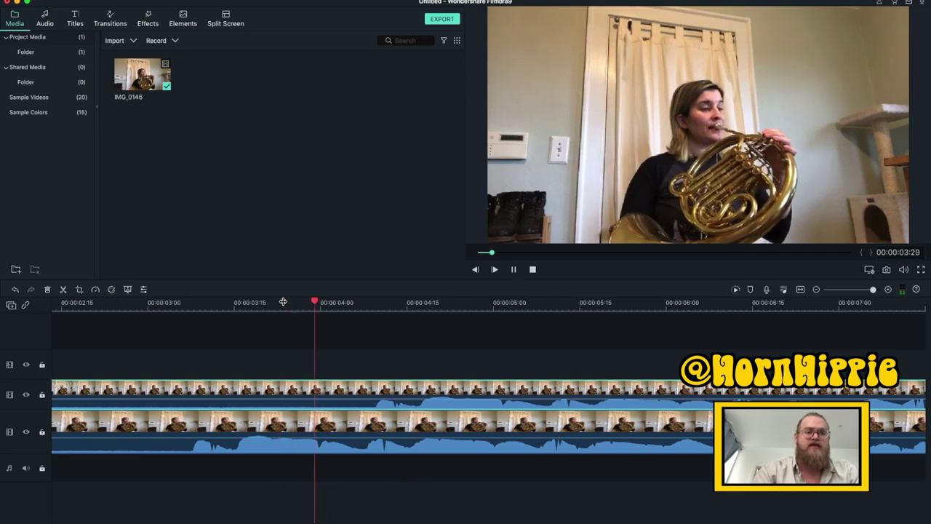
click(343, 391)
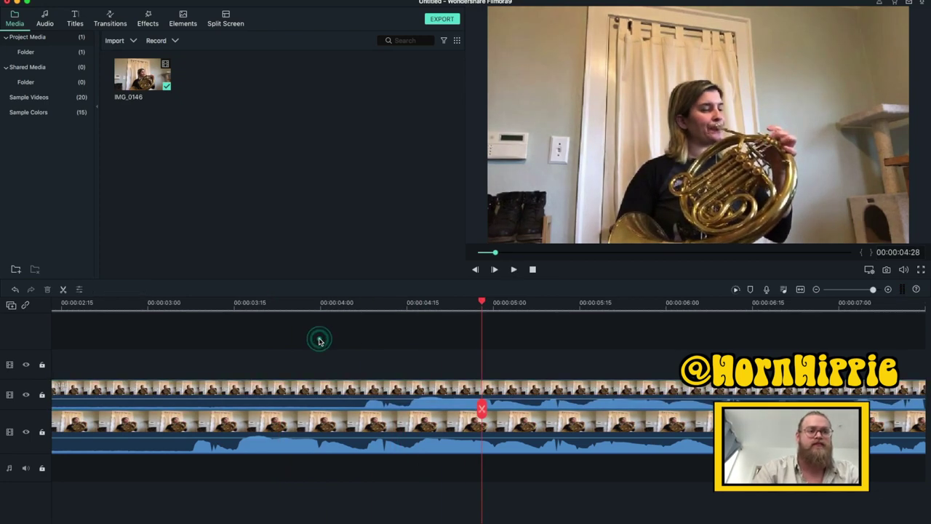
key(space)
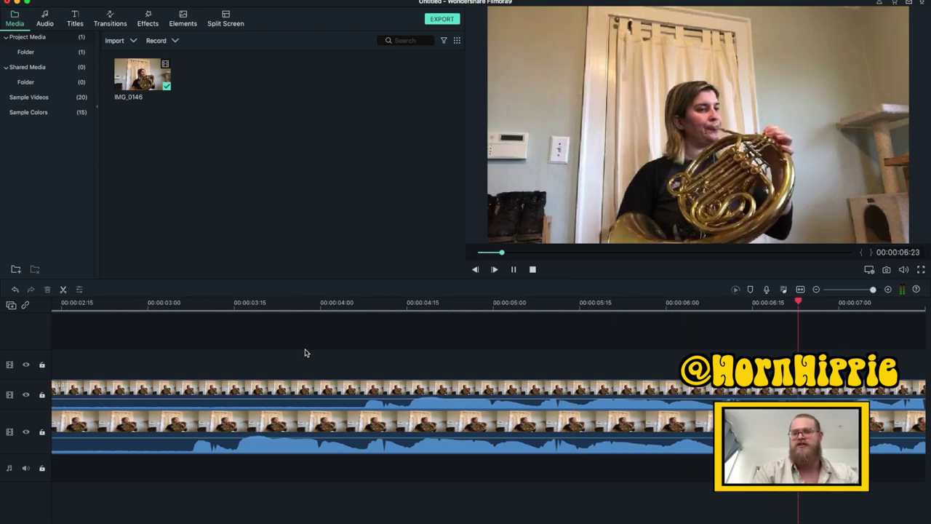
key(space)
key(shift+z)
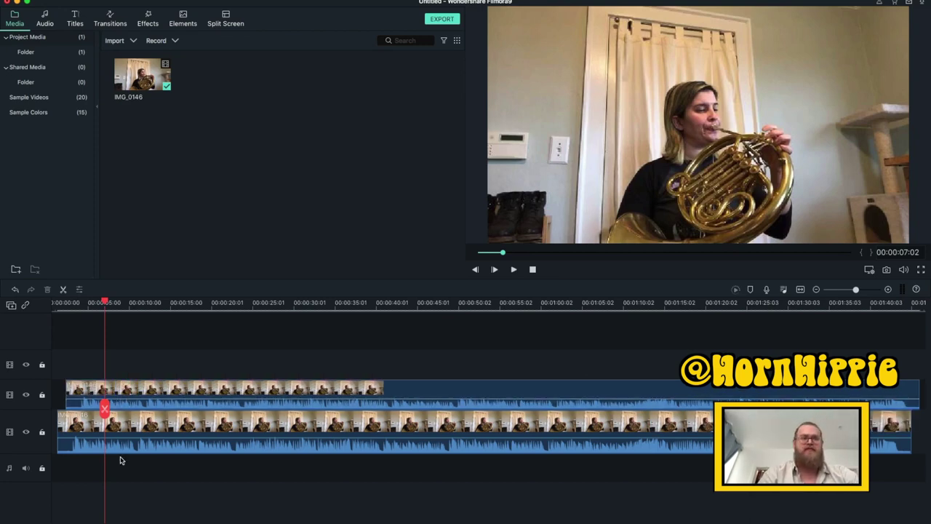
right_click(135, 422)
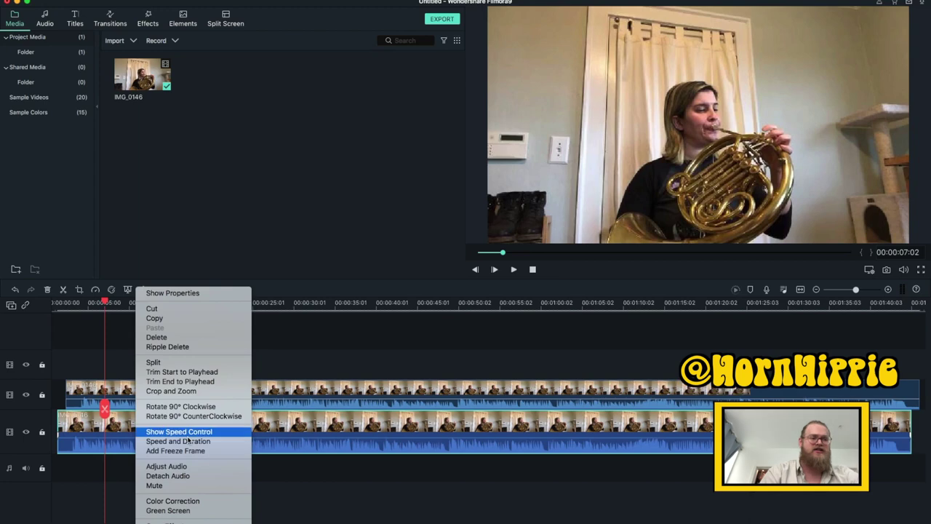
click(176, 476)
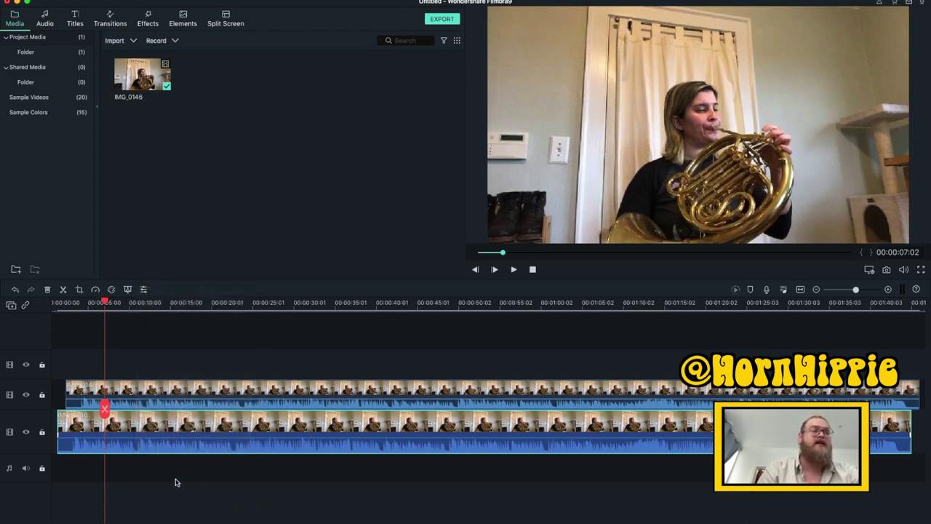
right_click(149, 392)
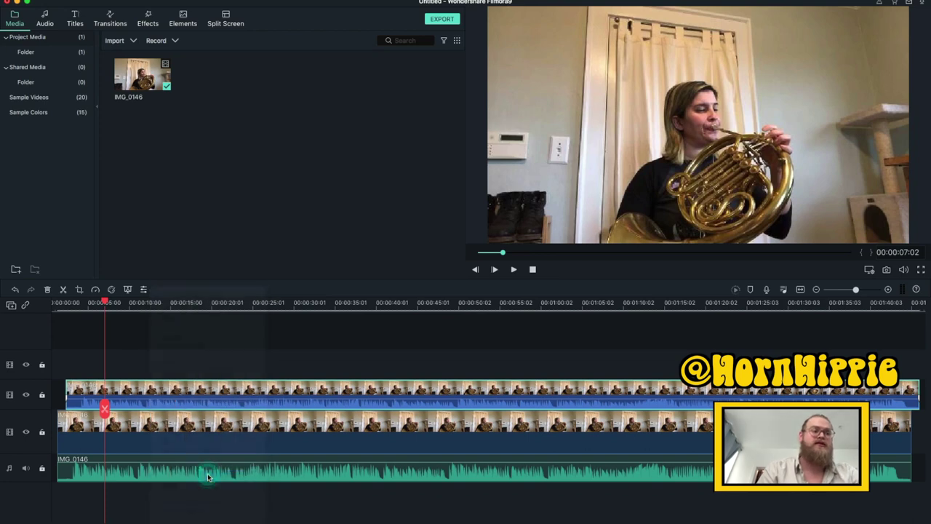
click(211, 476)
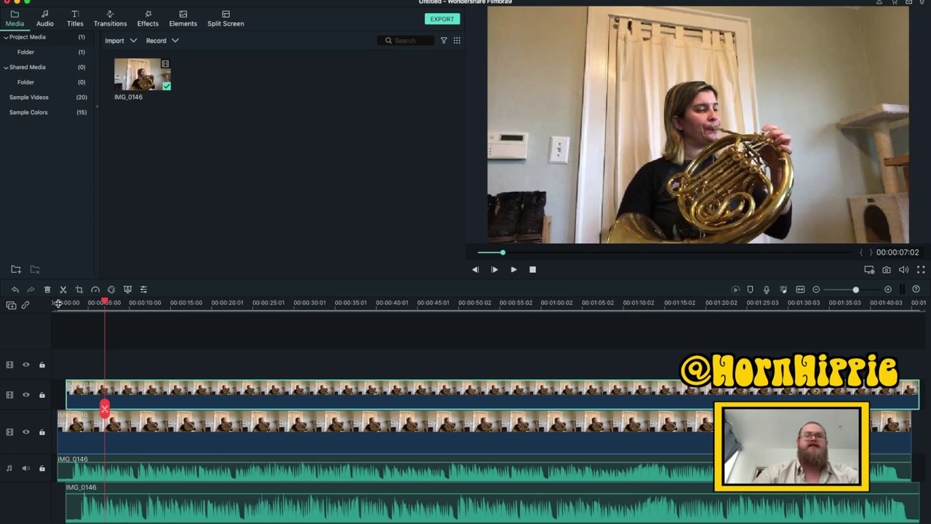
Step: Place the Split Screen 1 two-panel template on the empty top video track
click(225, 18)
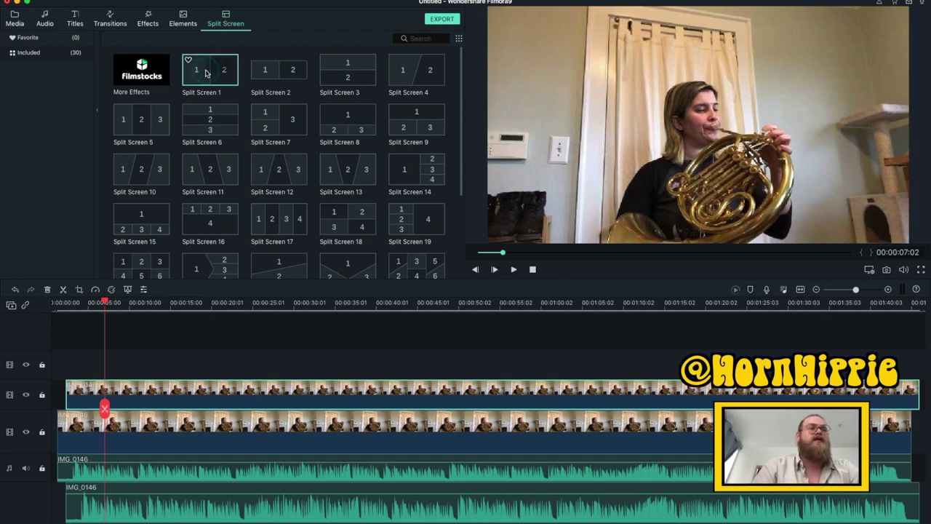
drag(206, 73, 918, 364)
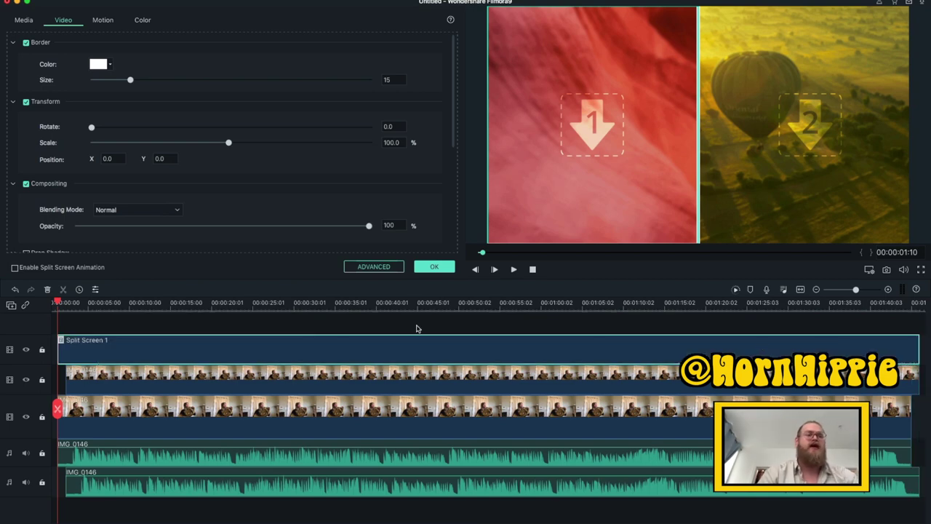
Step: In Advanced Split Screen Edit, drop IMG_0146 into panels 1 and 2 and zoom its timeline in
click(362, 267)
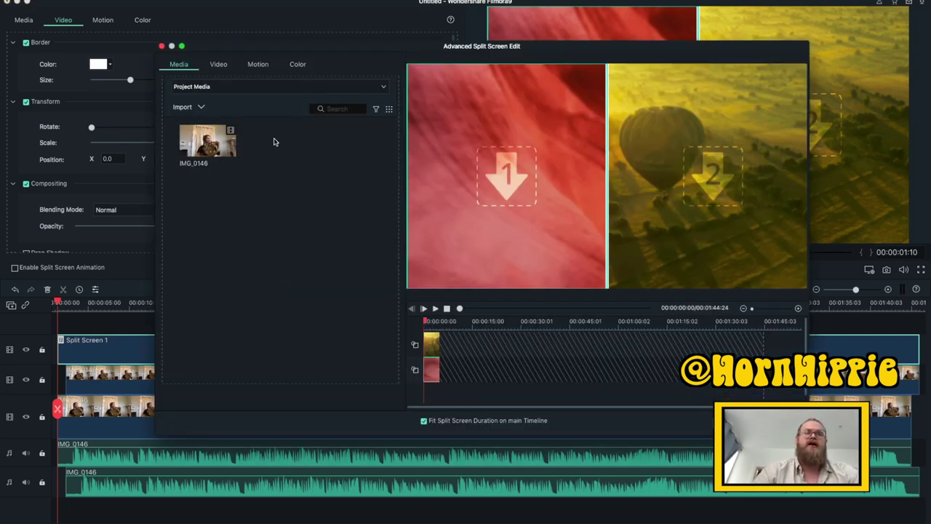
drag(207, 144, 470, 193)
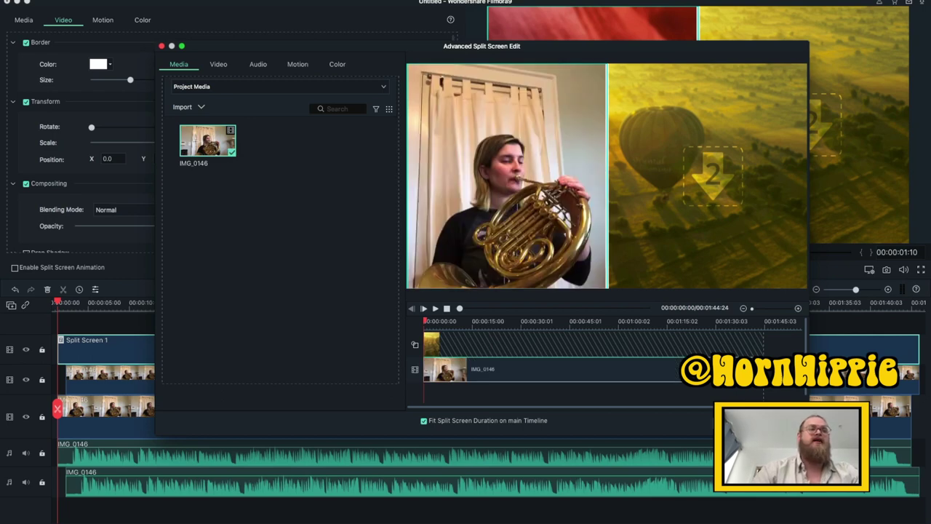
drag(205, 142, 689, 173)
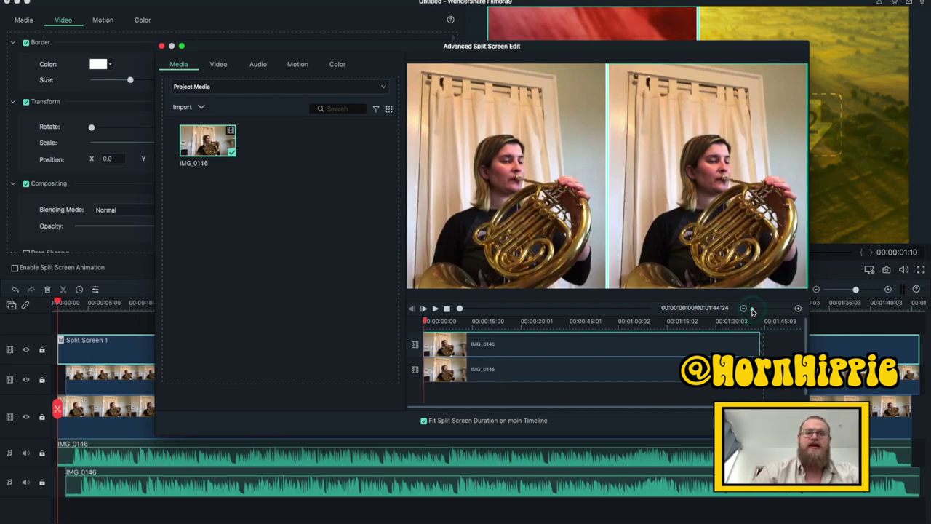
drag(753, 310, 783, 310)
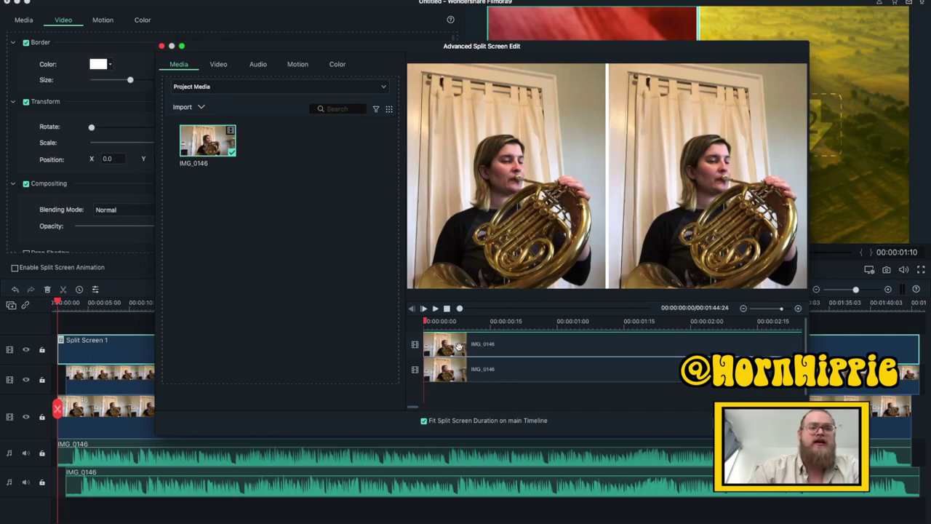
Step: Delay the top IMG_0146 copy by about one second, preview the canon, and apply with OK
mouse_move(458, 346)
mouse_down()
mouse_move(582, 348)
mouse_move(556, 349)
mouse_up()
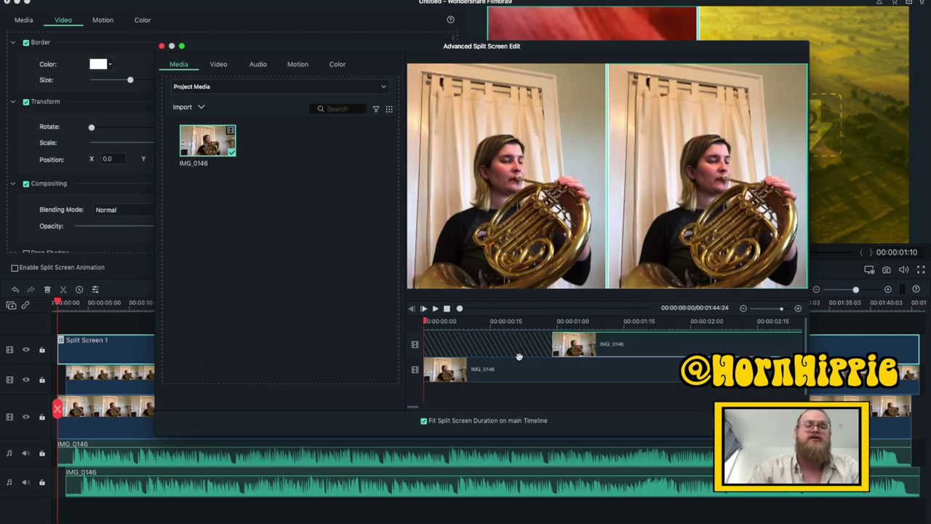
key(space)
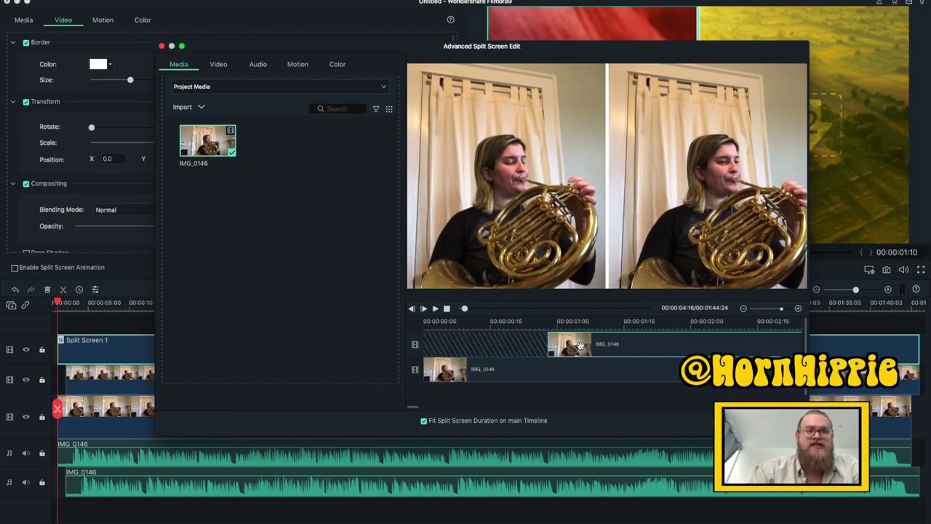
click(582, 346)
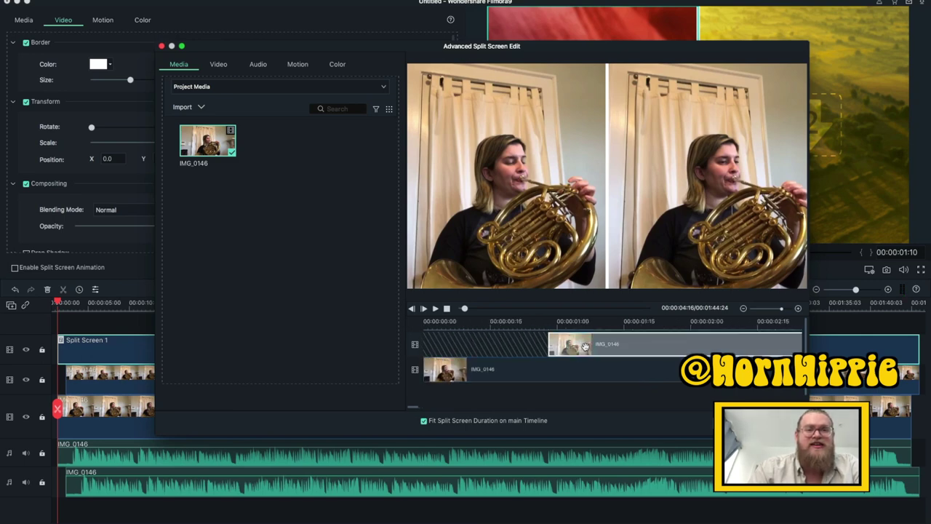
drag(586, 346, 591, 347)
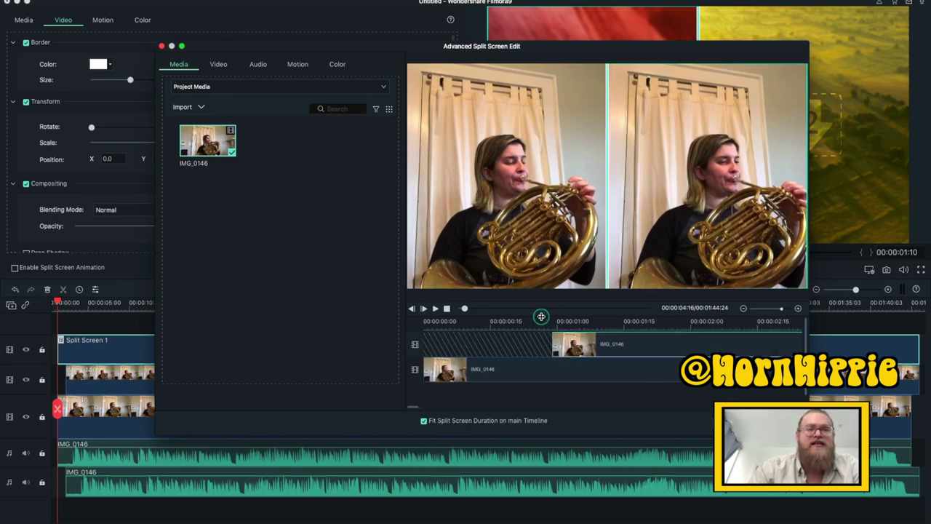
click(541, 321)
key(space)
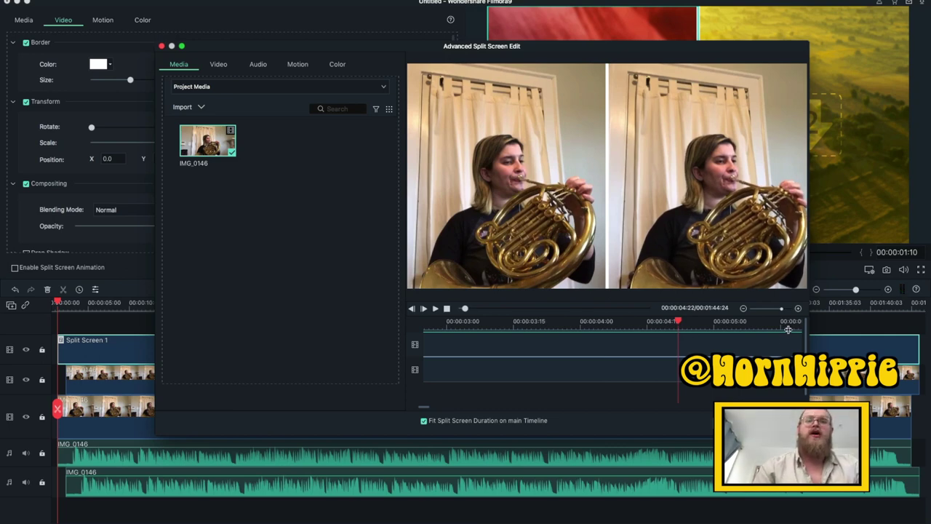
click(779, 421)
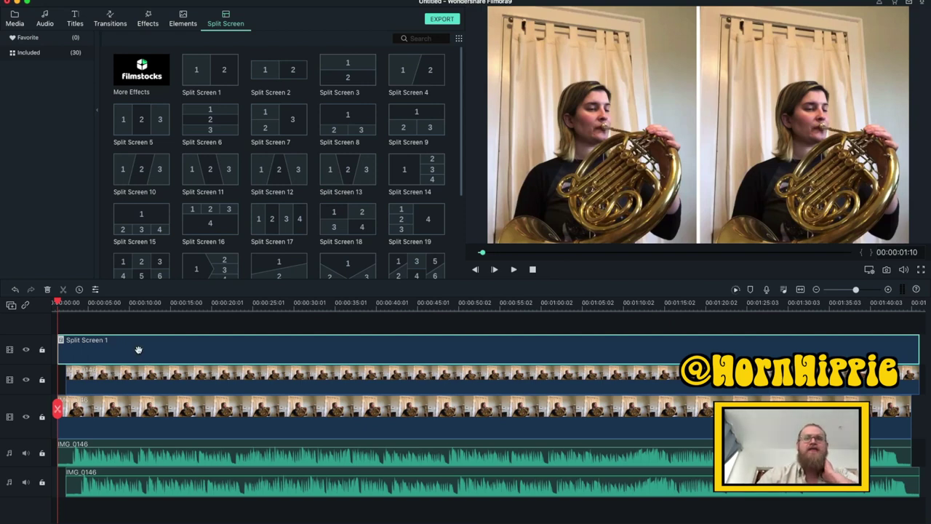
key(space)
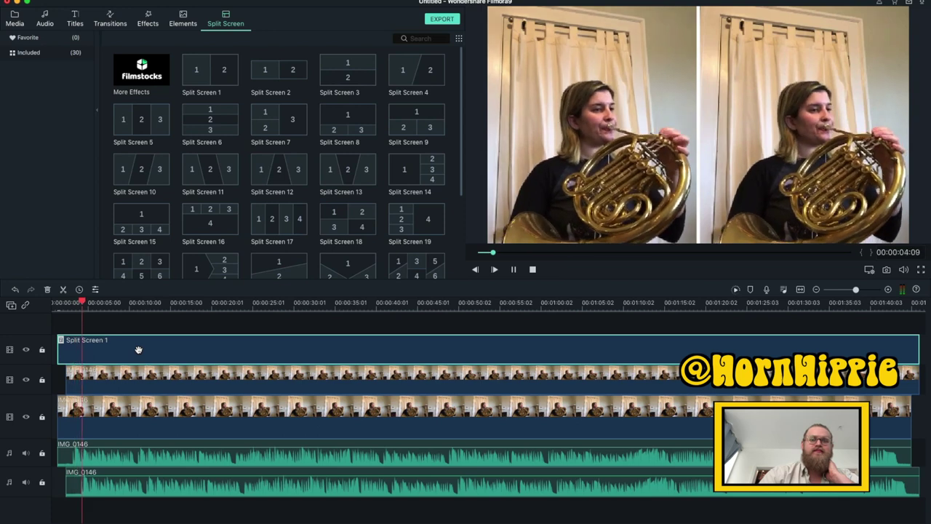
key(space)
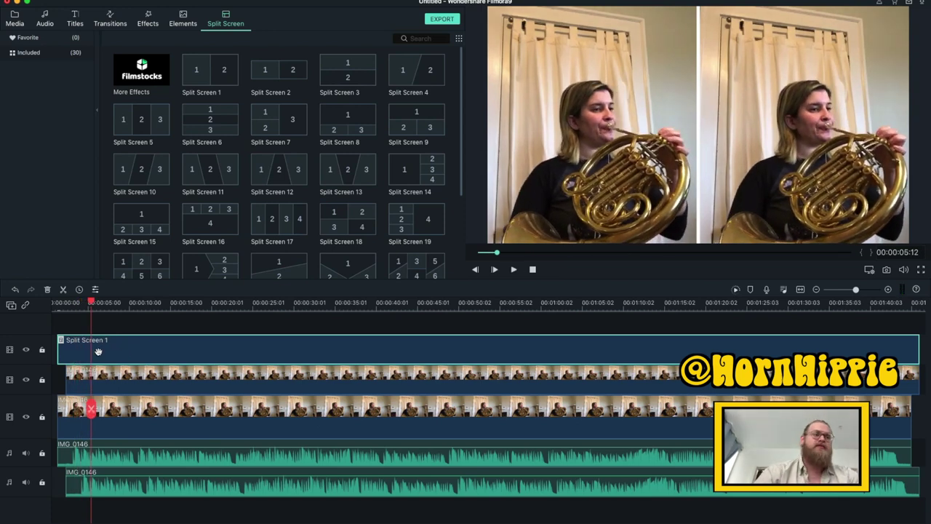
Step: Mute the Split Screen 1 clip via its right-click menu, then select the upper IMG_0146 audio clip
right_click(108, 353)
click(110, 349)
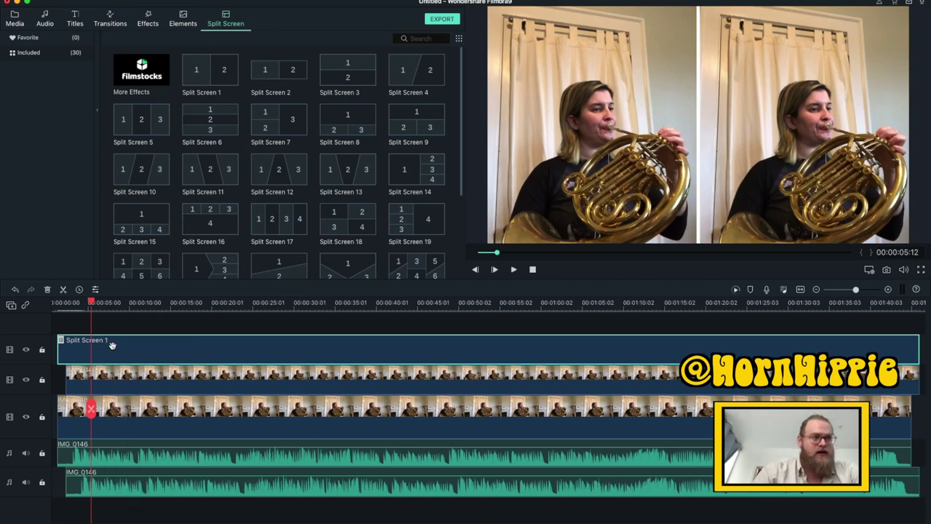
right_click(124, 345)
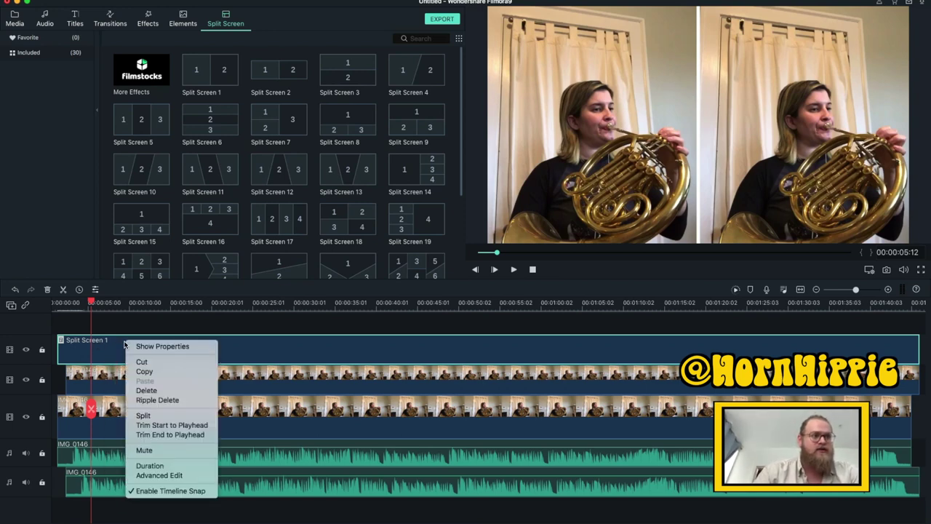
click(145, 449)
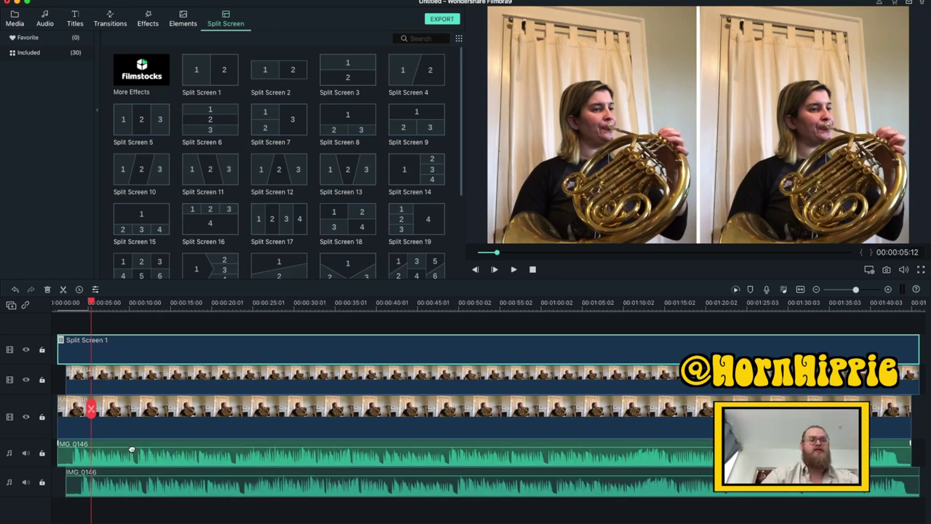
click(132, 453)
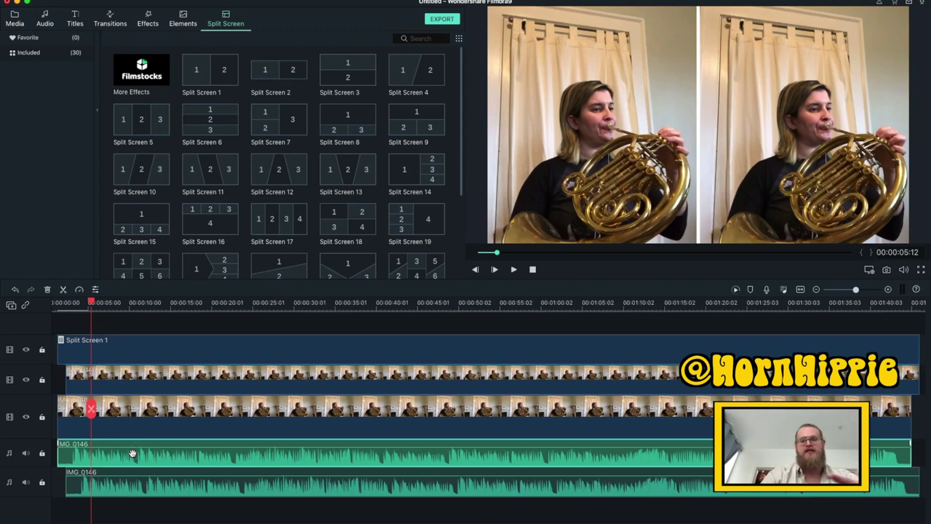